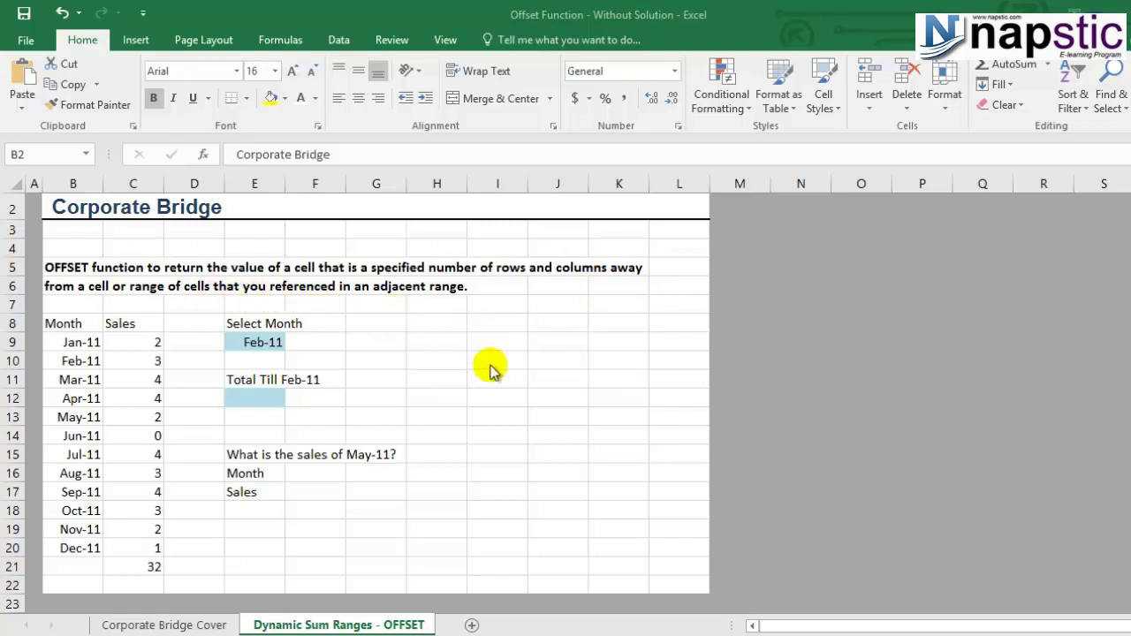
Examine the OFFSET description and the monthly sales table in columns B and C
left_click(339, 337)
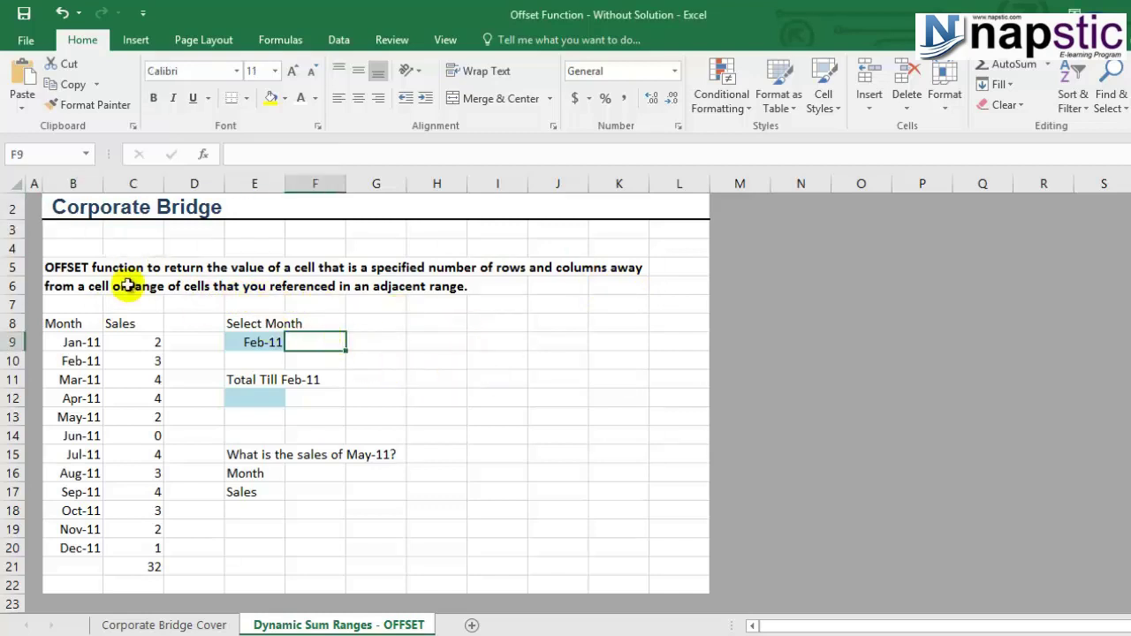
left_click(56, 268)
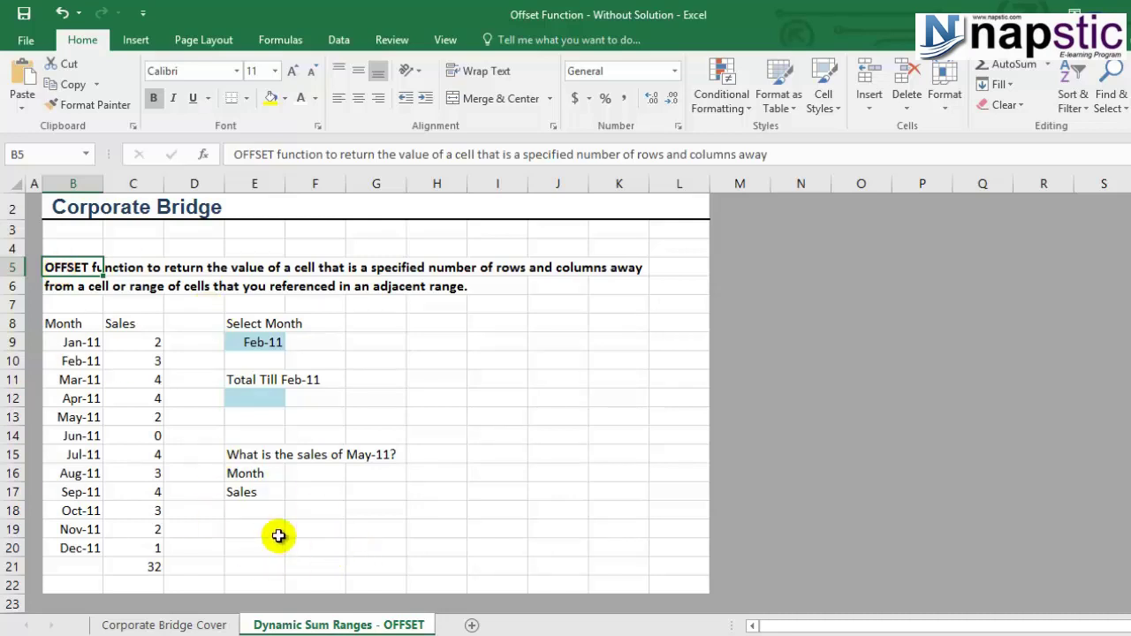
left_click(278, 537)
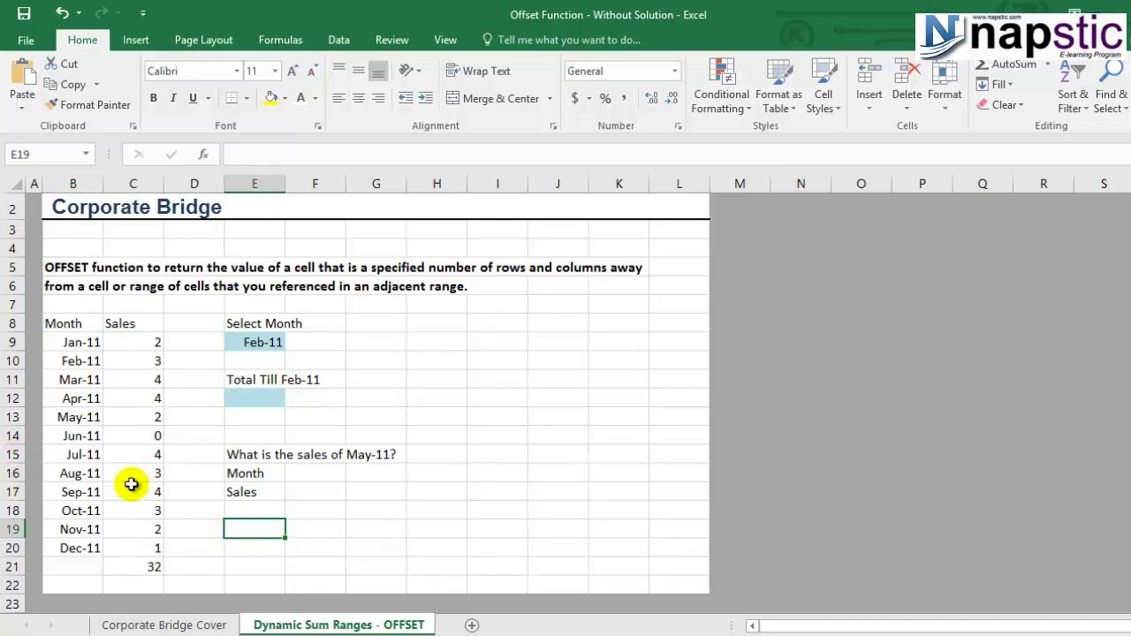
left_click(70, 358)
left_click(68, 344)
left_click(71, 360)
left_click(74, 381)
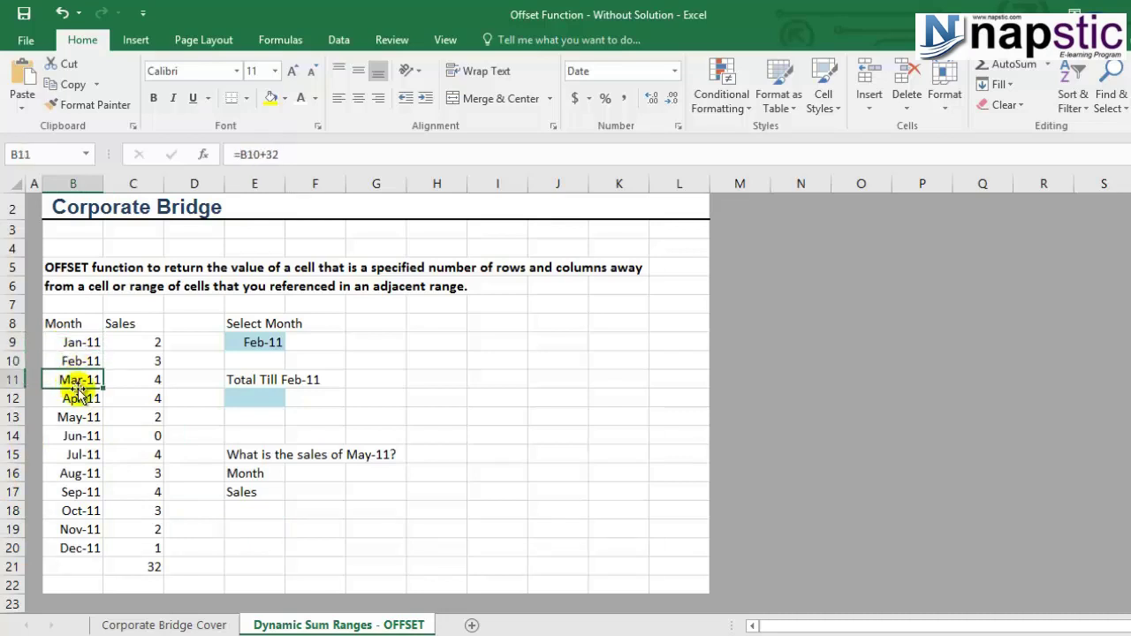
left_click(89, 399)
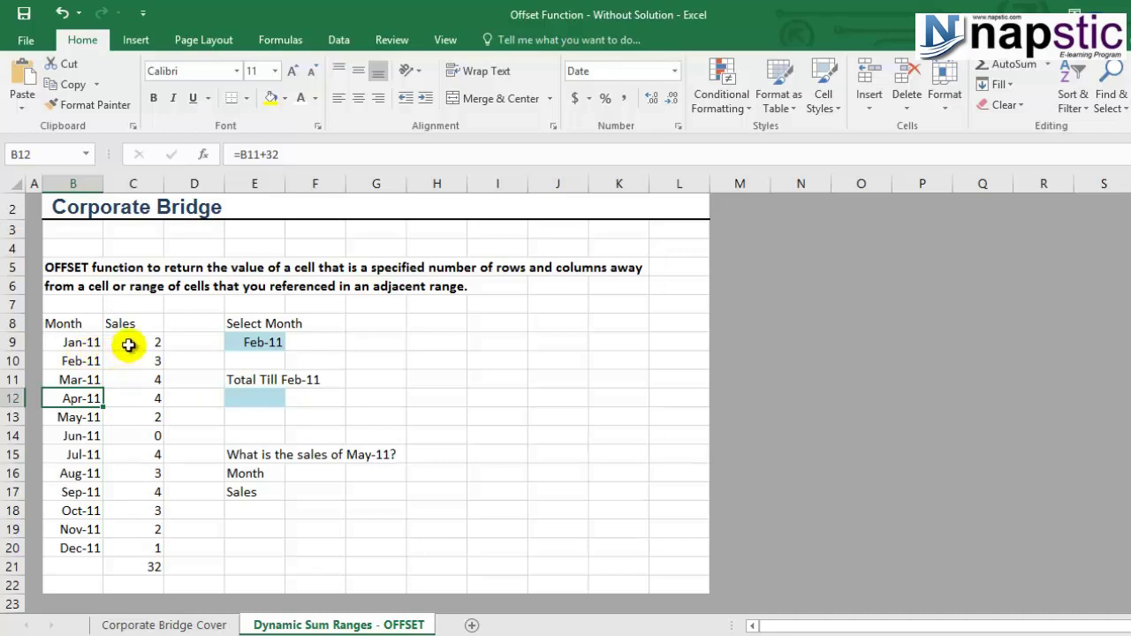
left_click(125, 378)
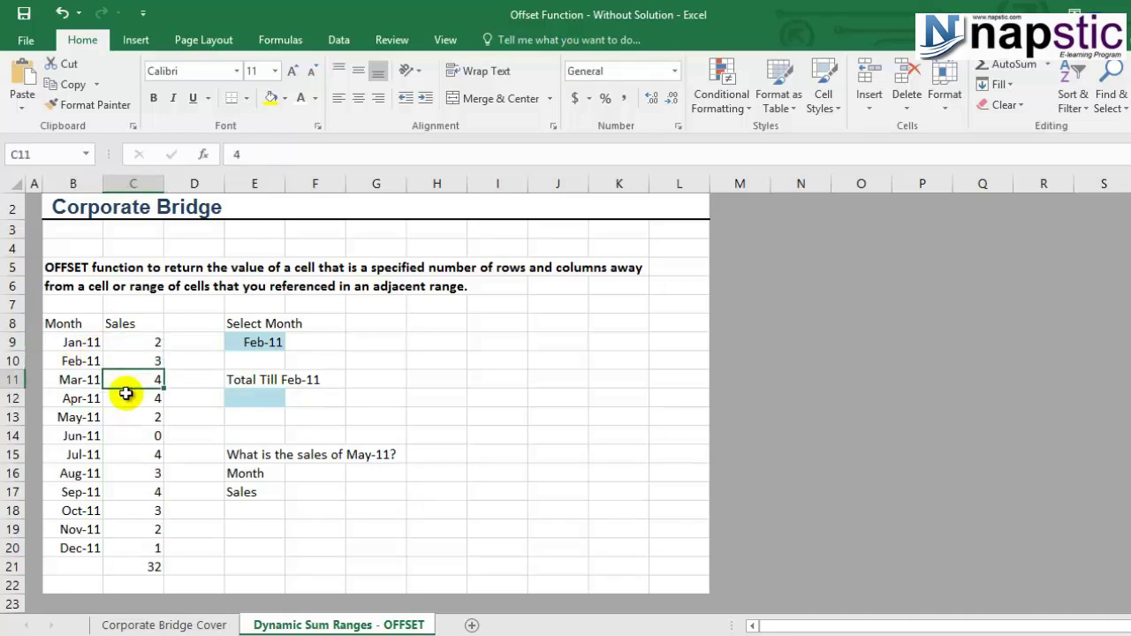
left_click(77, 341)
left_click(121, 343)
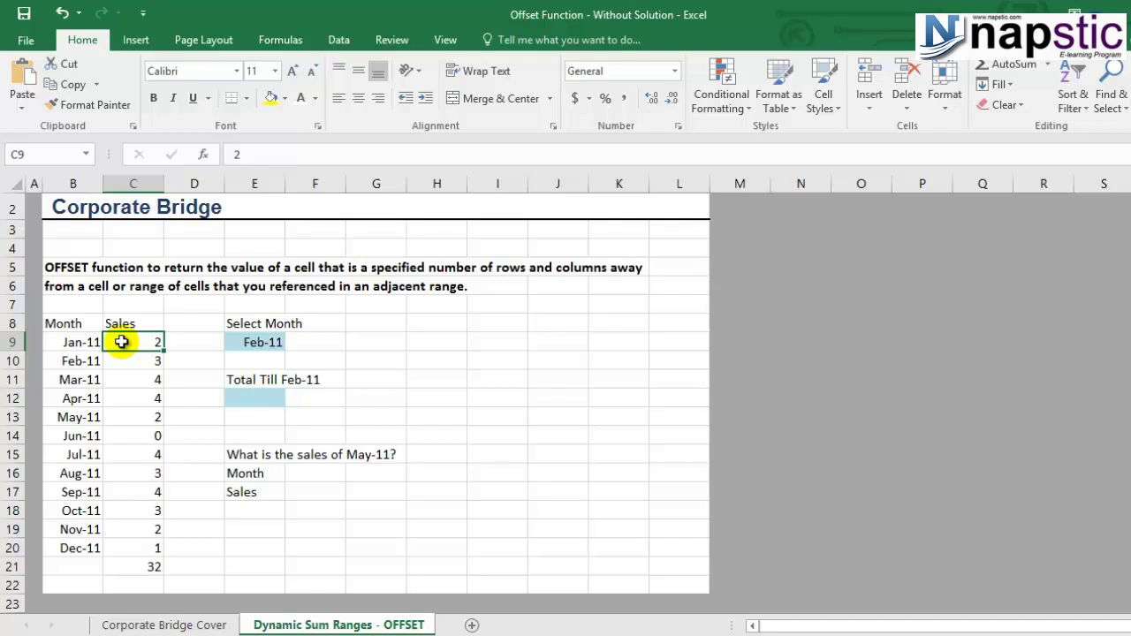
left_click(129, 364)
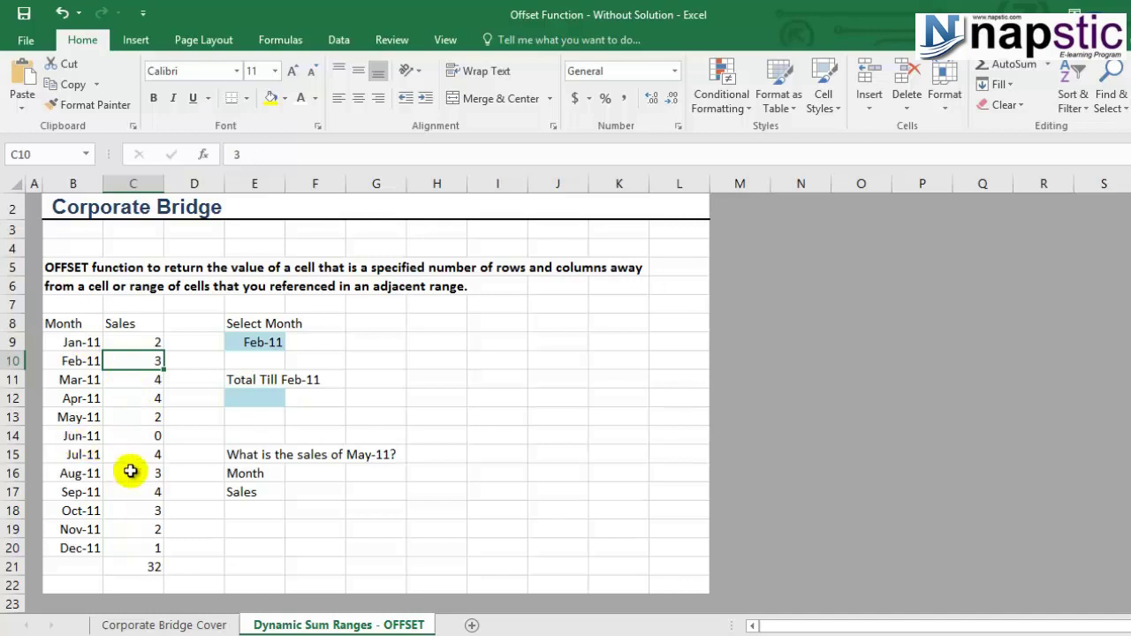
Enter a direct reference to the May-11 sales, =C13, in the Sales answer cell F17
left_click(299, 495)
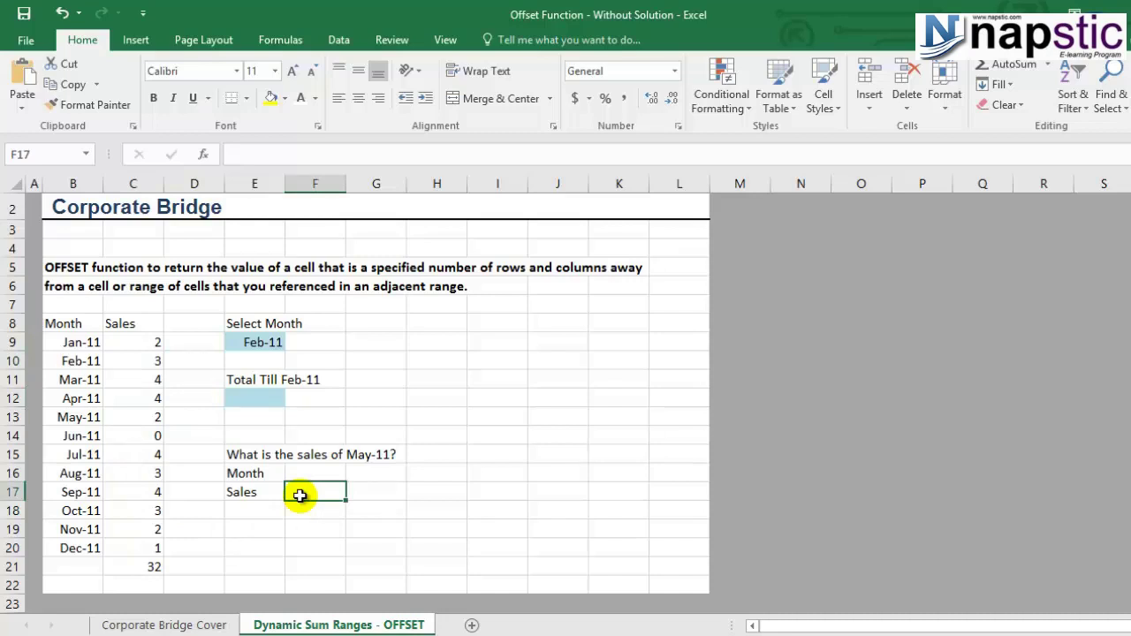
type("=")
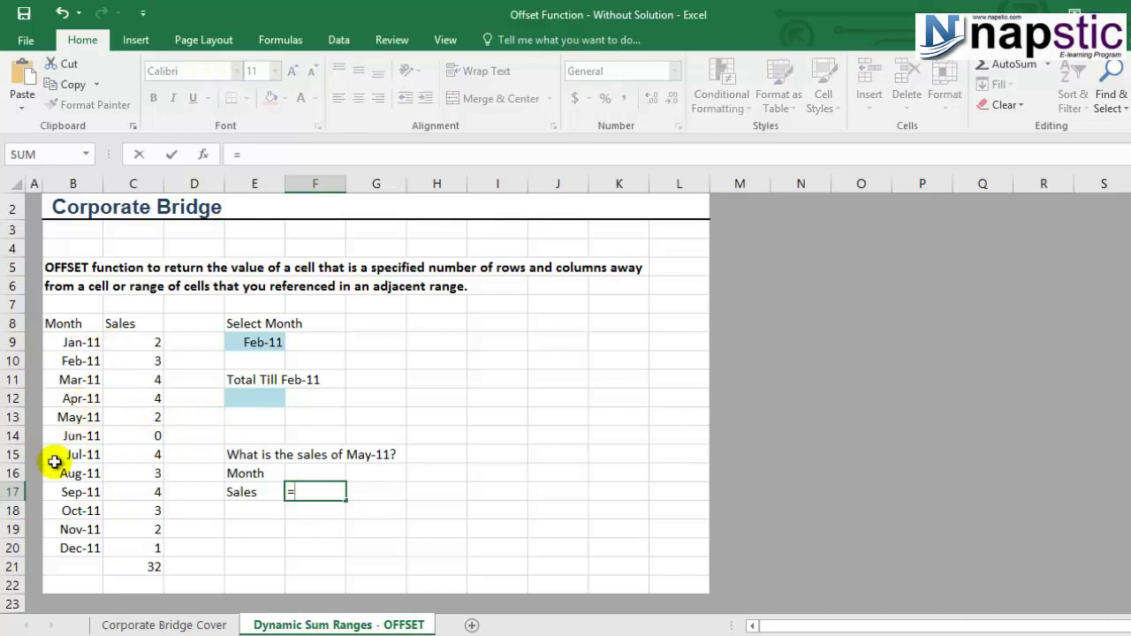
left_click(133, 418)
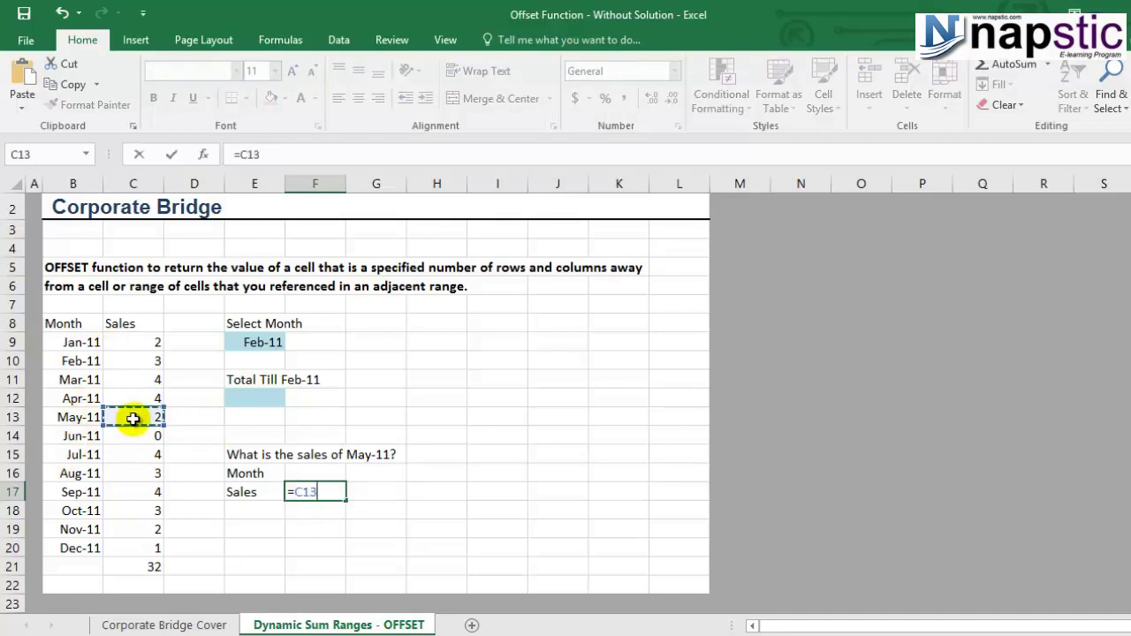
key("Return")
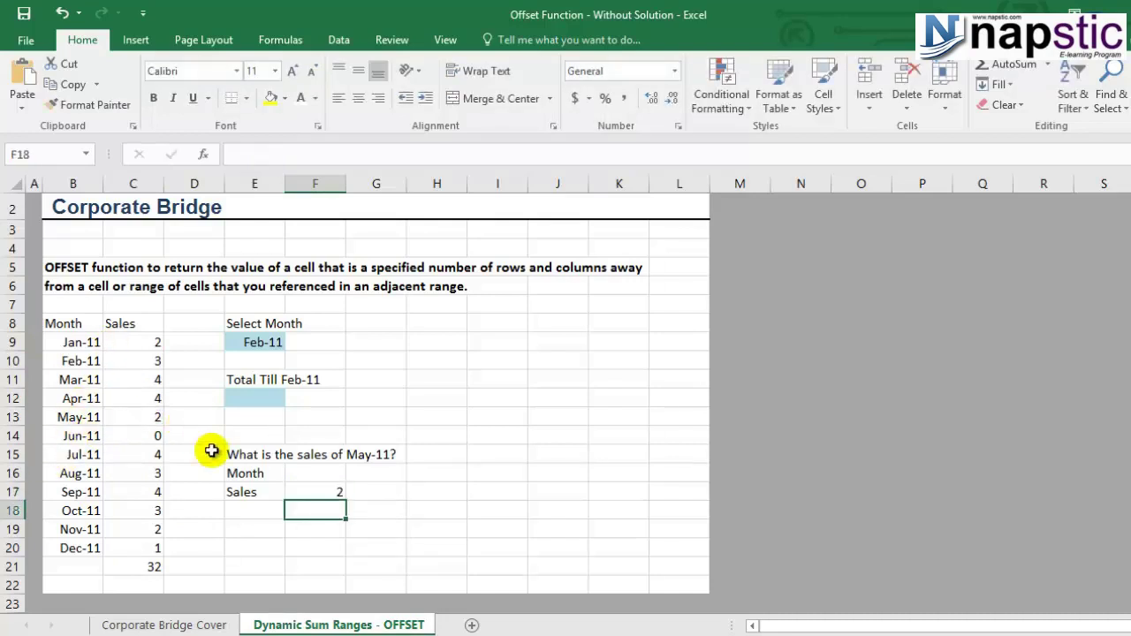
Replace the contents of F17 with =OFFSET(B8,5,1,1,1) to return the May-11 sales
left_click(300, 493)
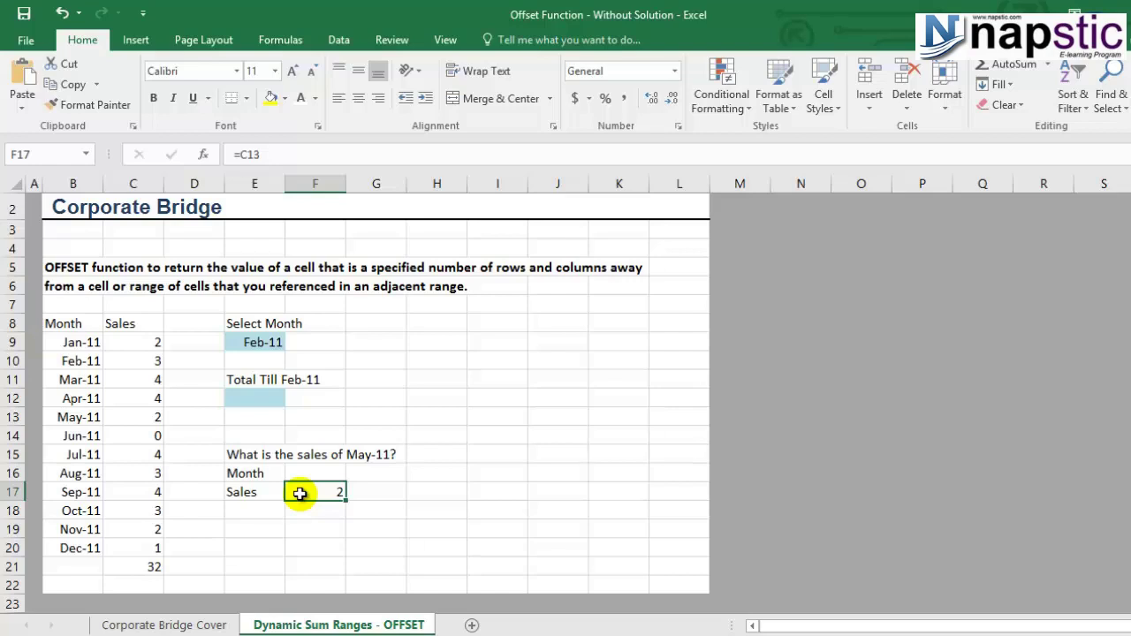
key("Delete")
type("=off")
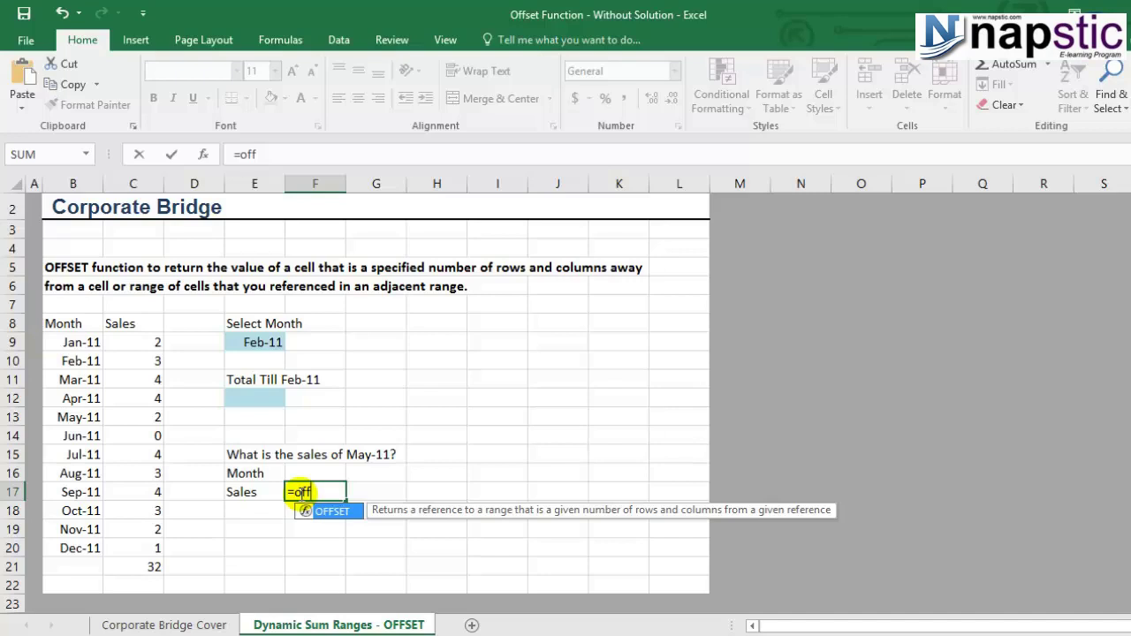
double_click(312, 511)
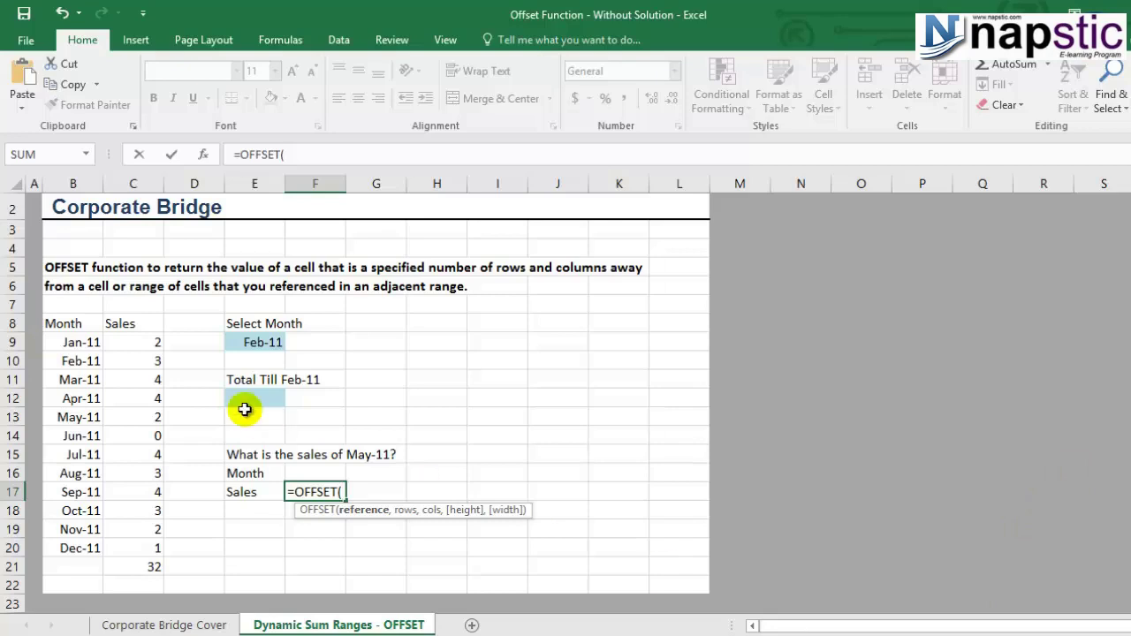
left_click(82, 323)
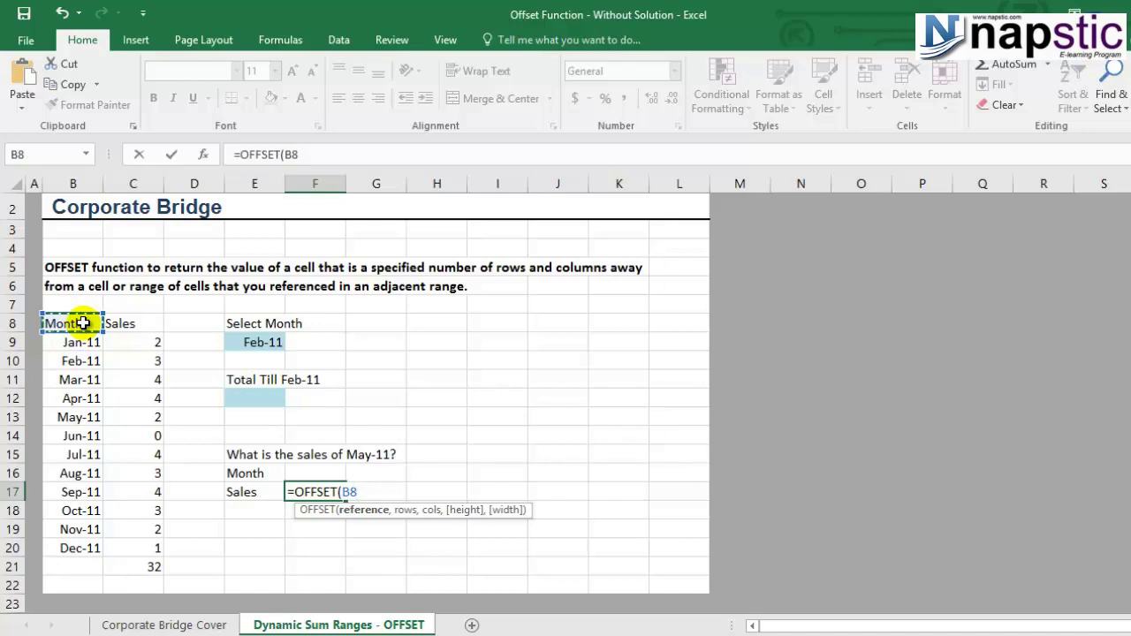
type(",")
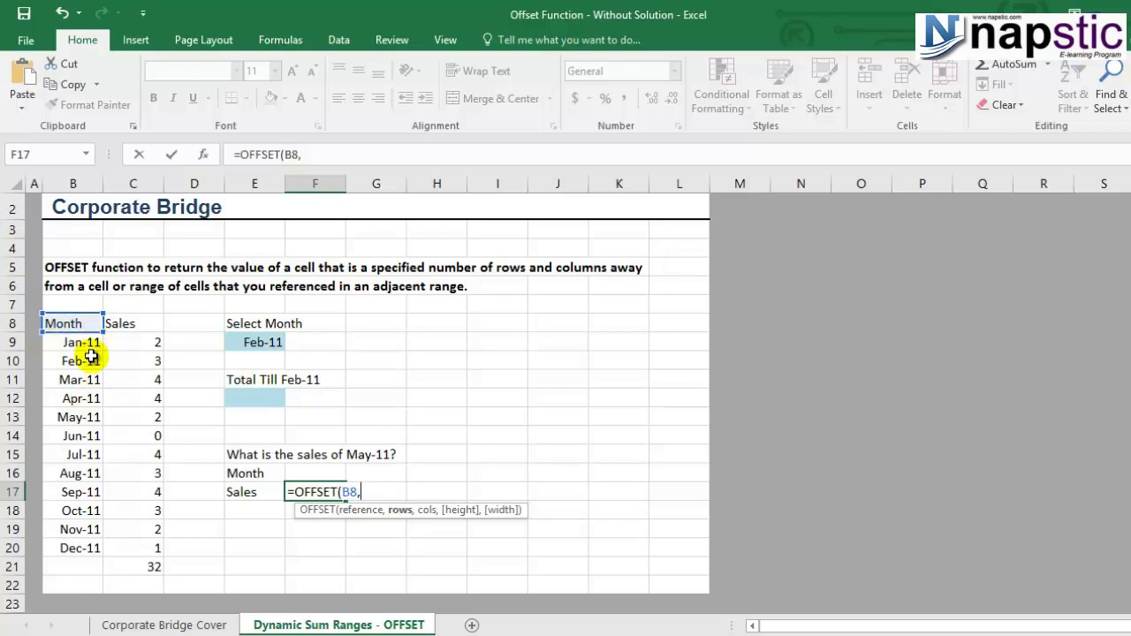
type("5,")
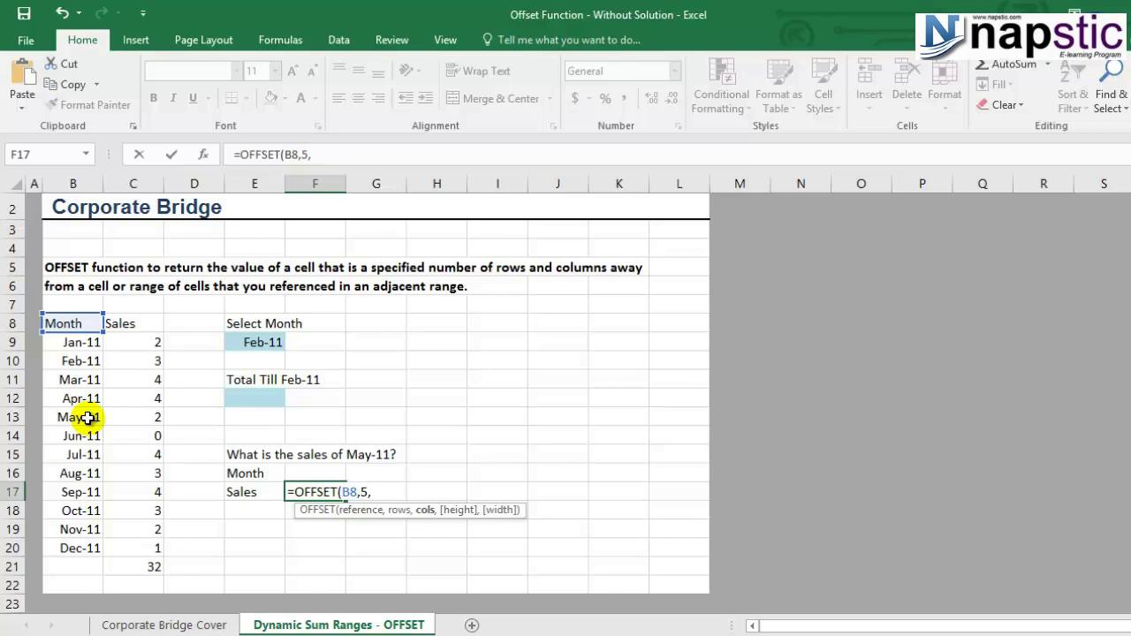
type("1")
type(",")
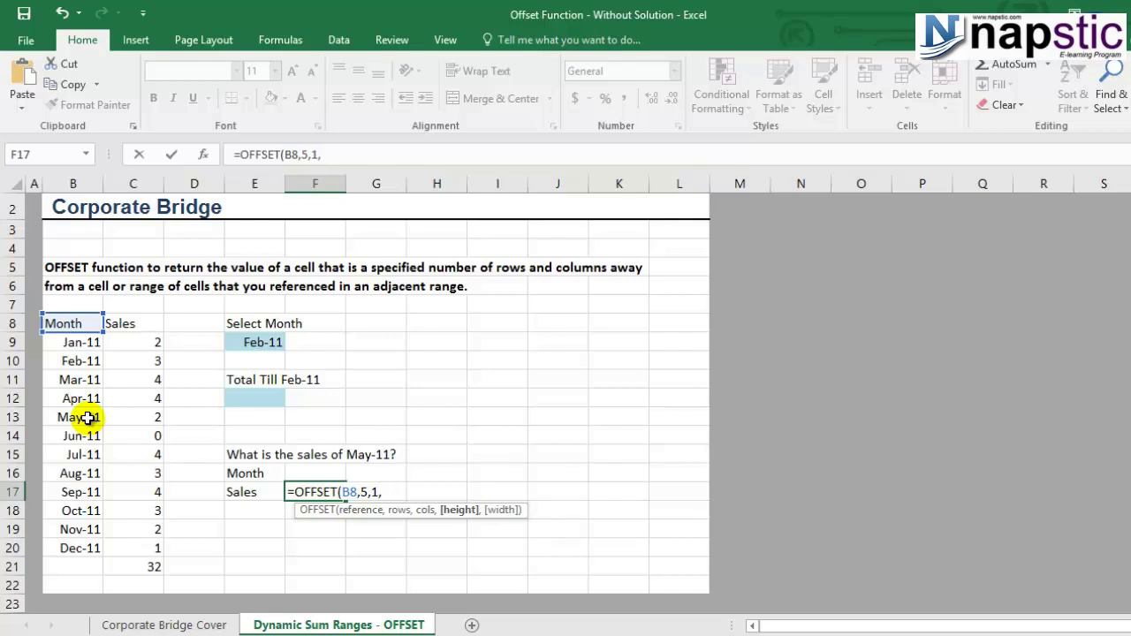
type("1,1")
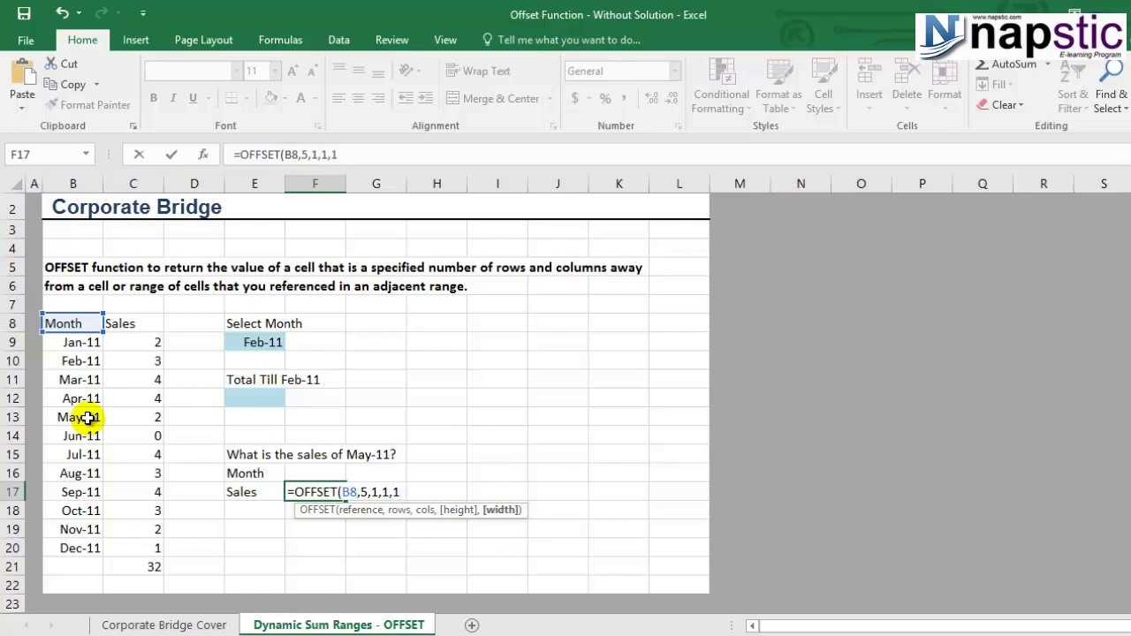
type(")")
key("ctrl+Return")
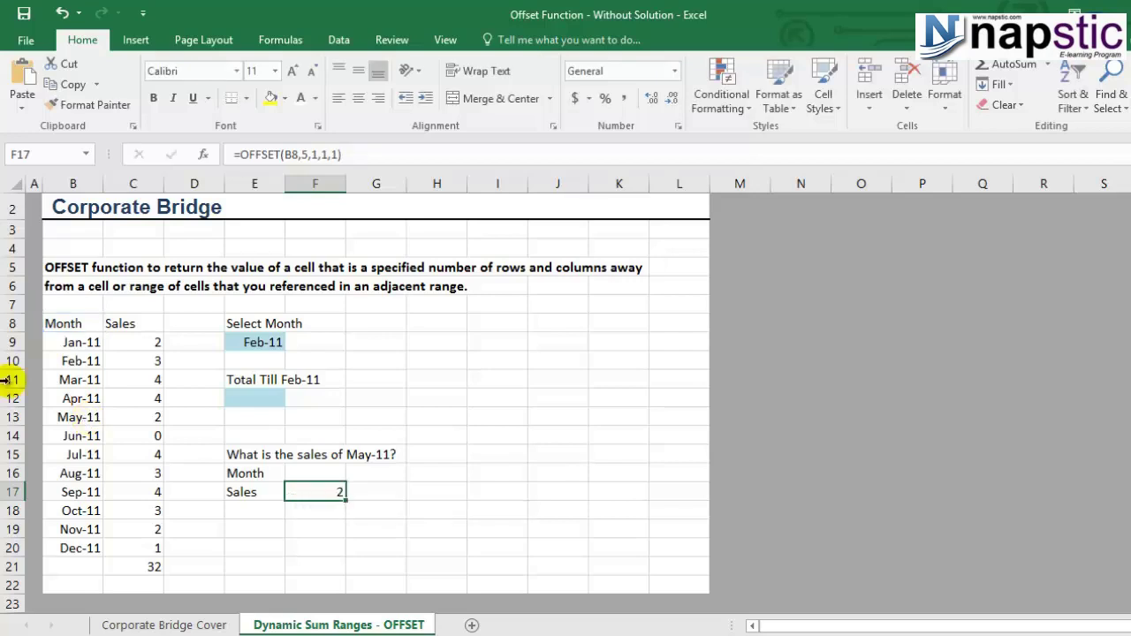
Check the May-11 row against F17 and try a height of 2 in the F17 OFFSET formula
left_click(88, 417)
left_click(133, 419)
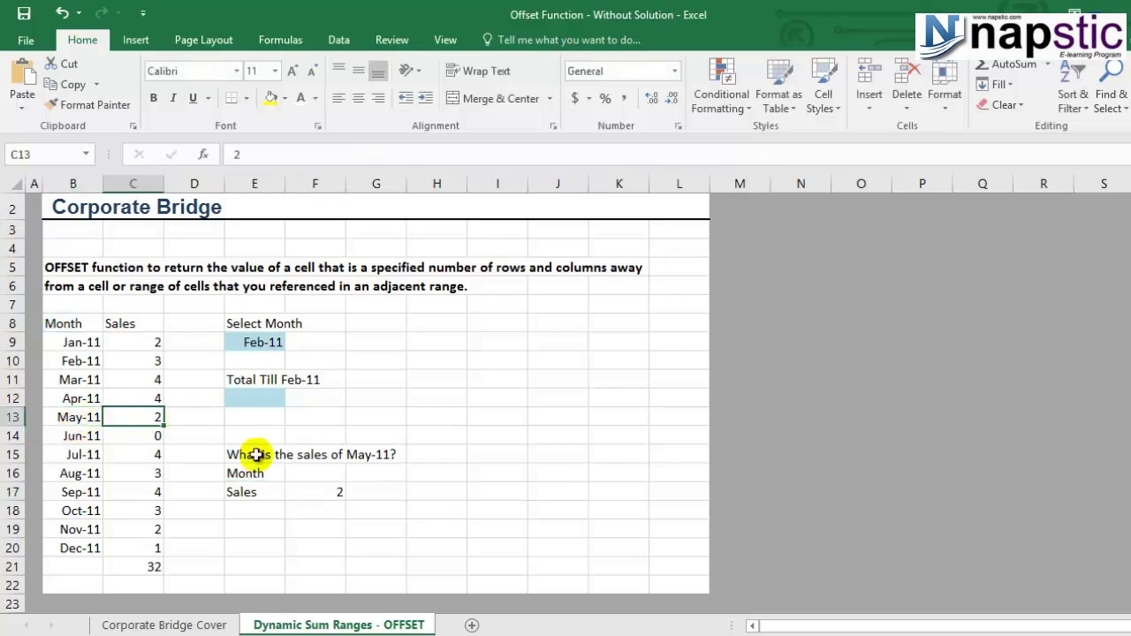
left_click(324, 487)
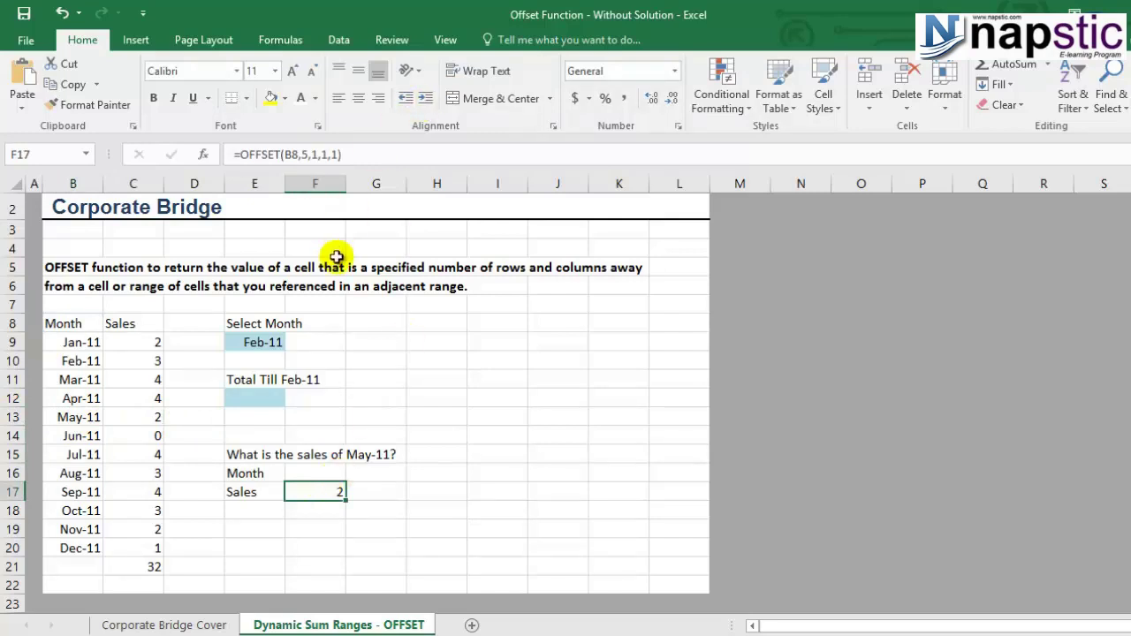
left_click(323, 155)
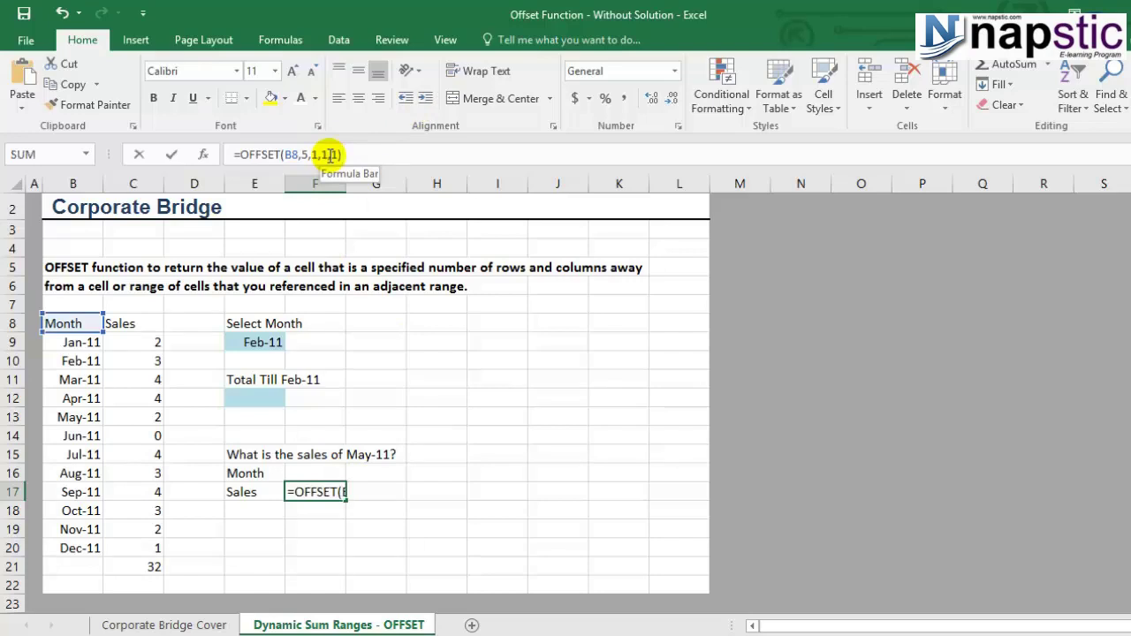
key("BackSpace")
type("2")
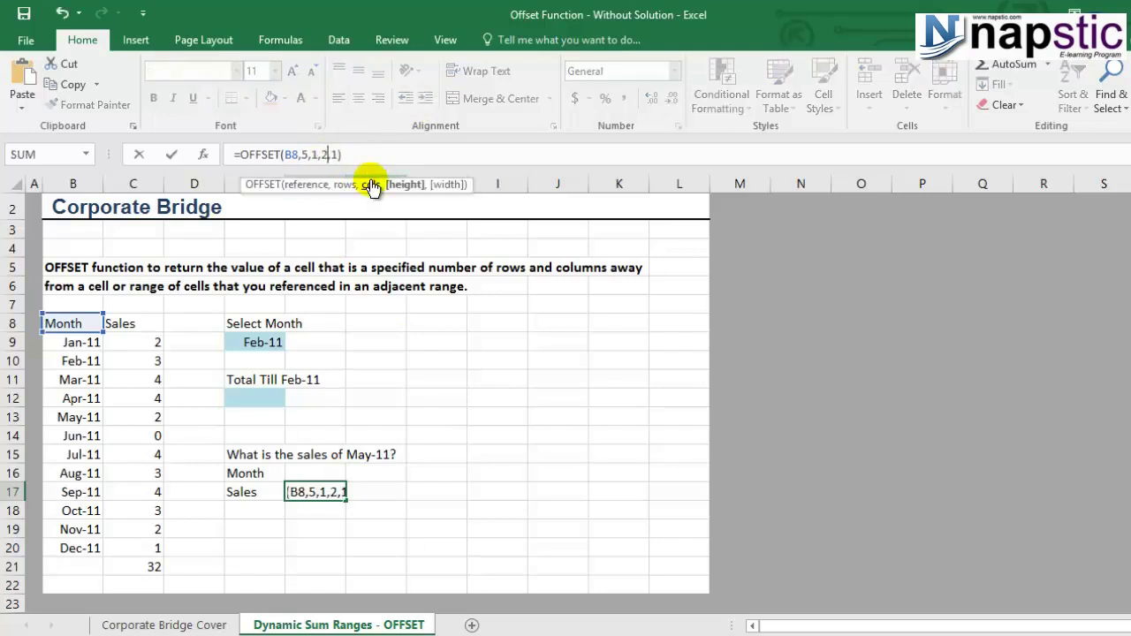
key("Return")
left_click(329, 493)
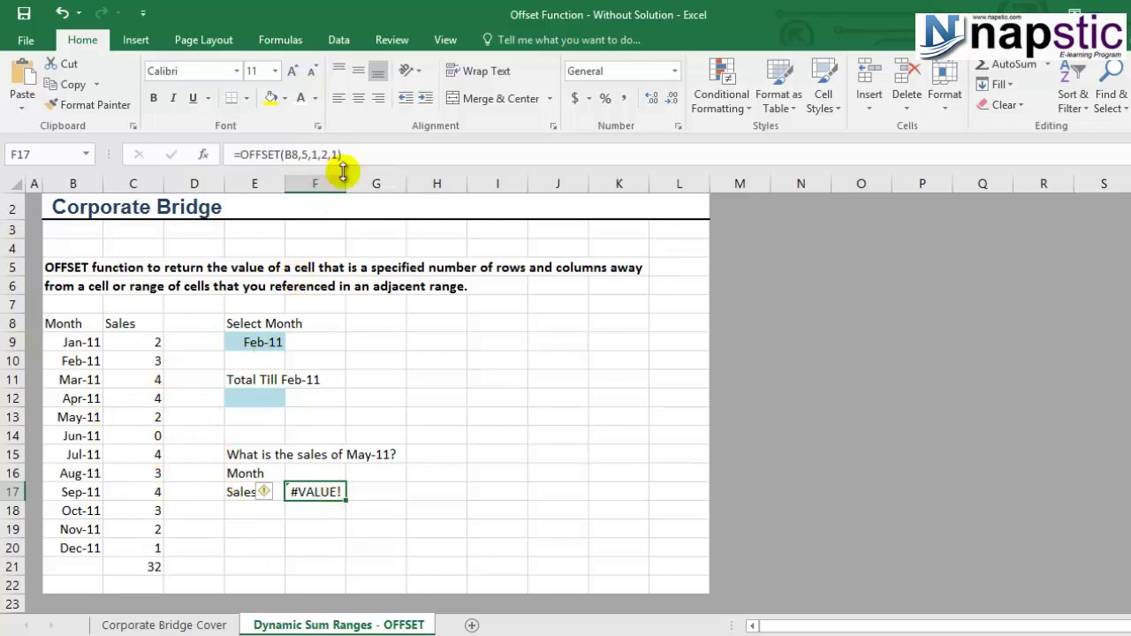
left_click(142, 418)
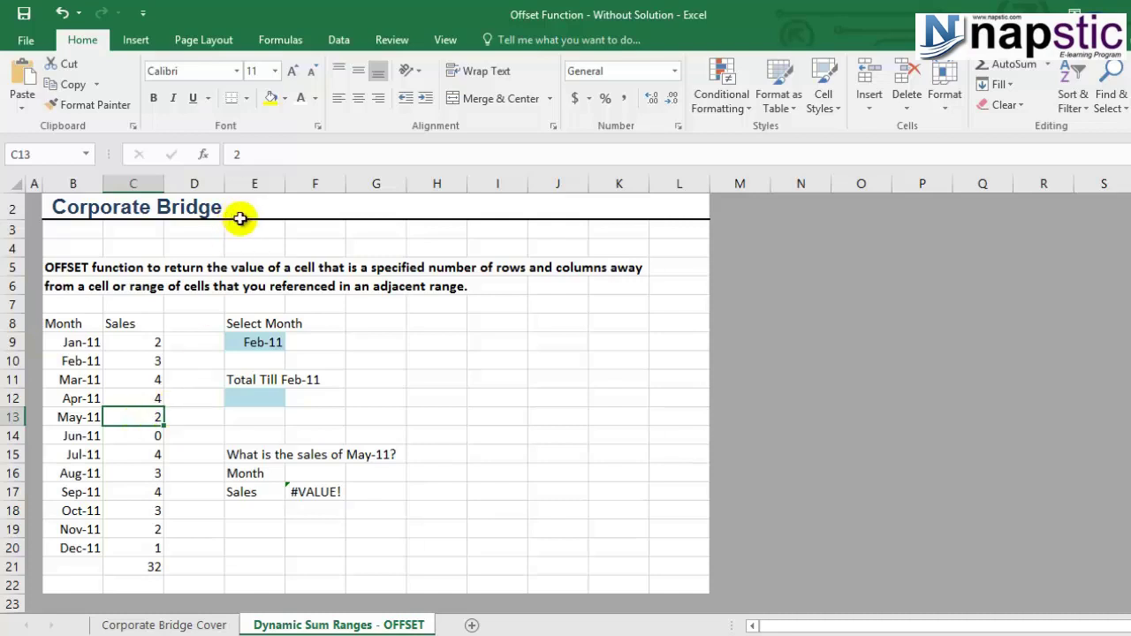
Set the height argument of the OFFSET formula in F17 back to 1
left_click(317, 495)
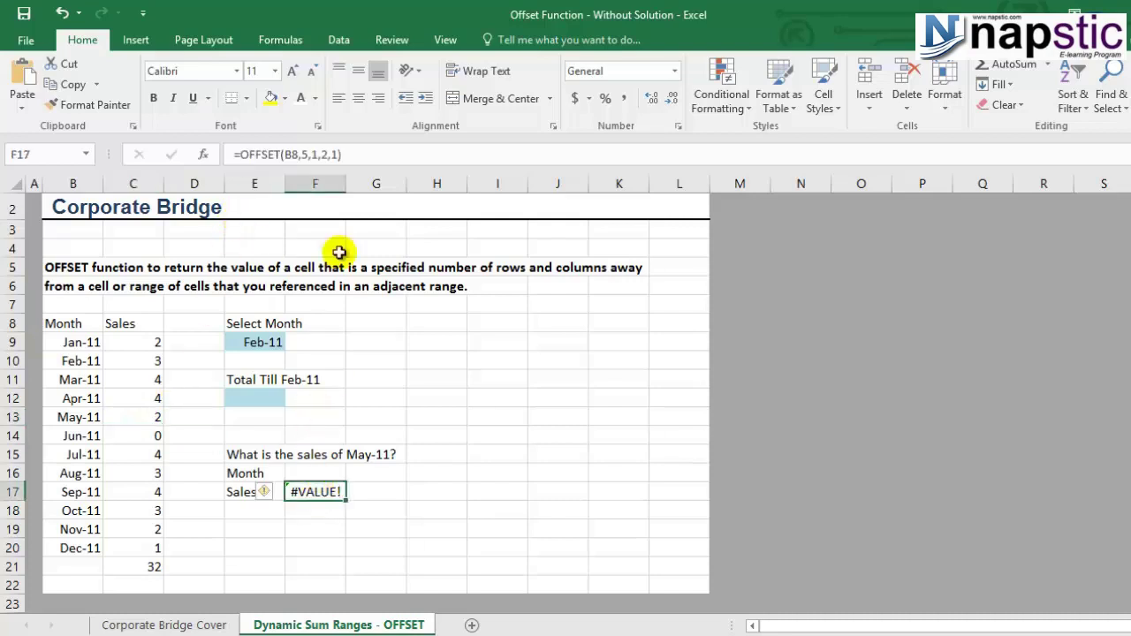
left_click(328, 155)
key("BackSpace")
type("1")
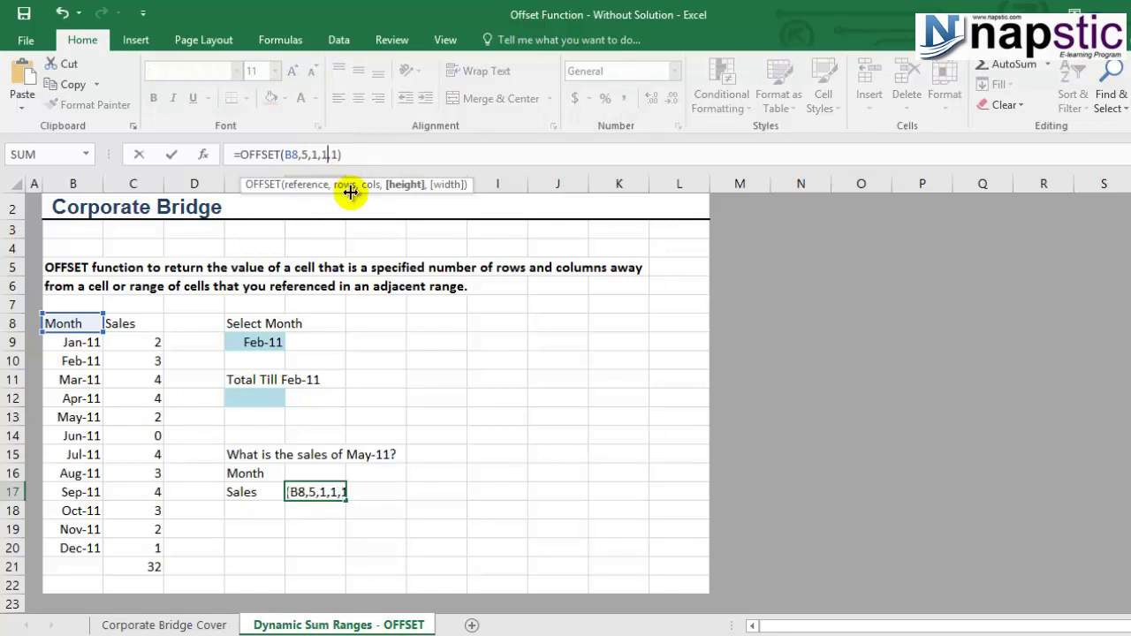
key("Return")
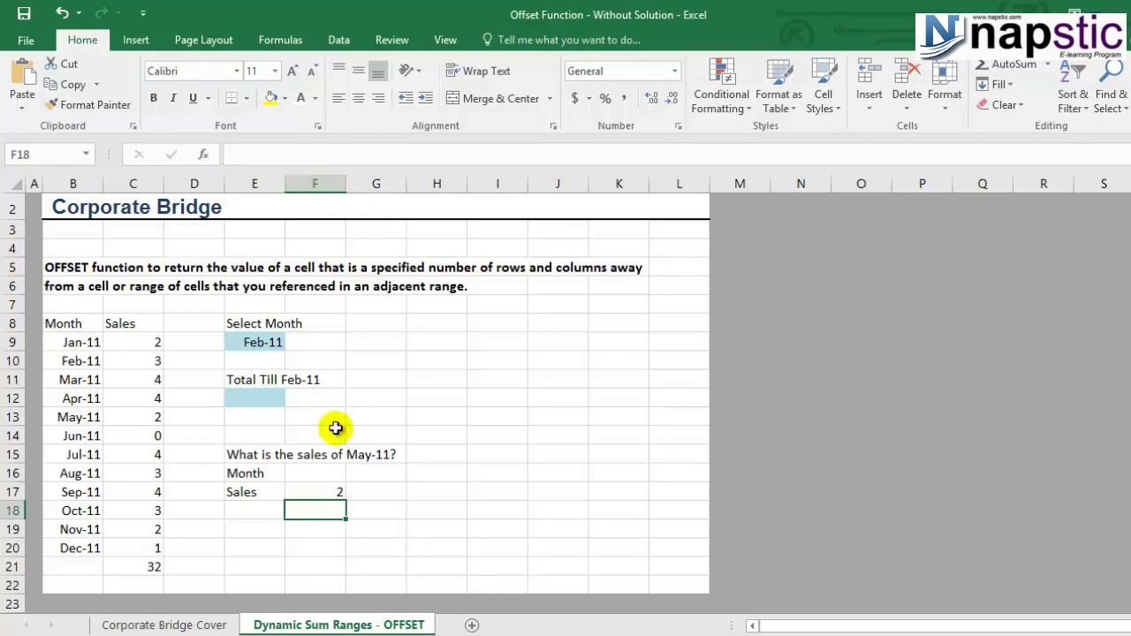
Copy the OFFSET formula from F17 into the Month answer cell F16
left_click(317, 485)
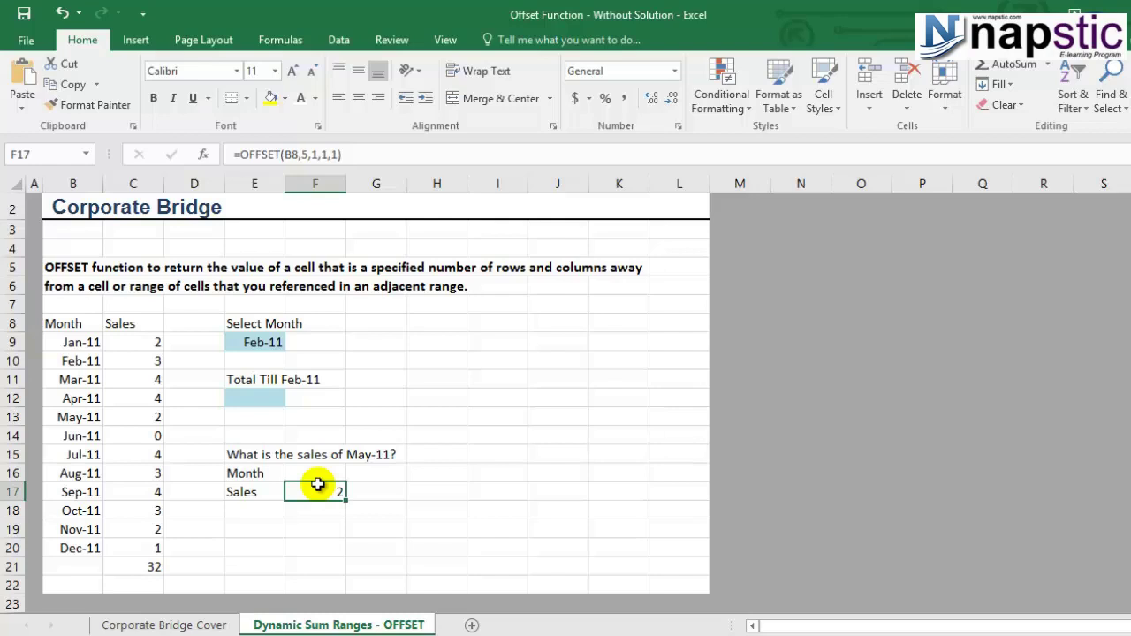
left_click(323, 470)
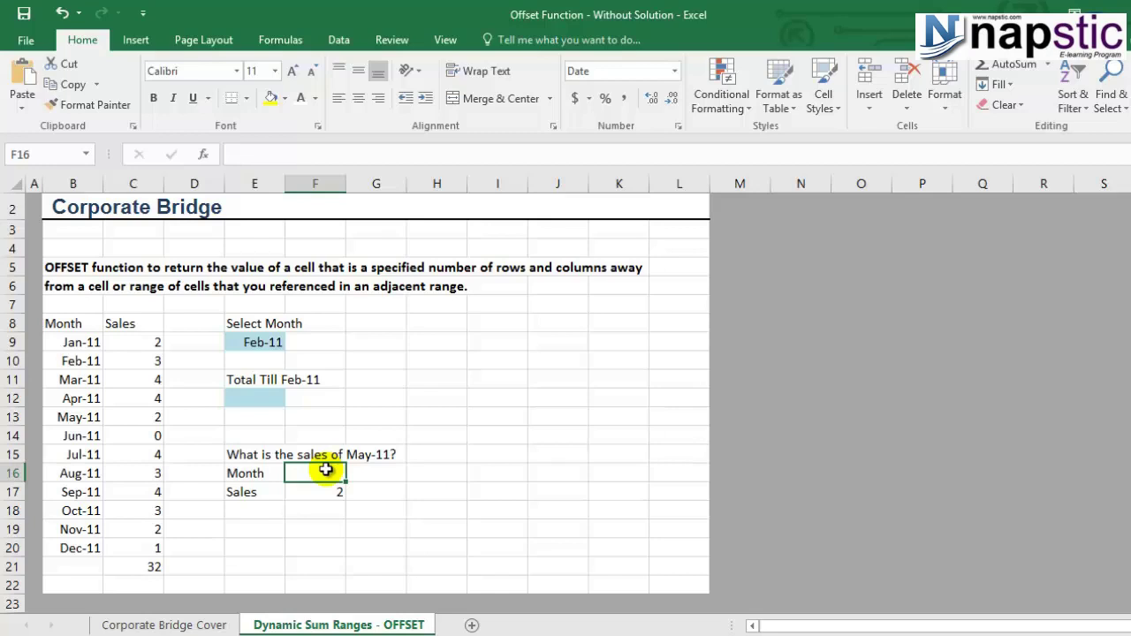
left_click(316, 495)
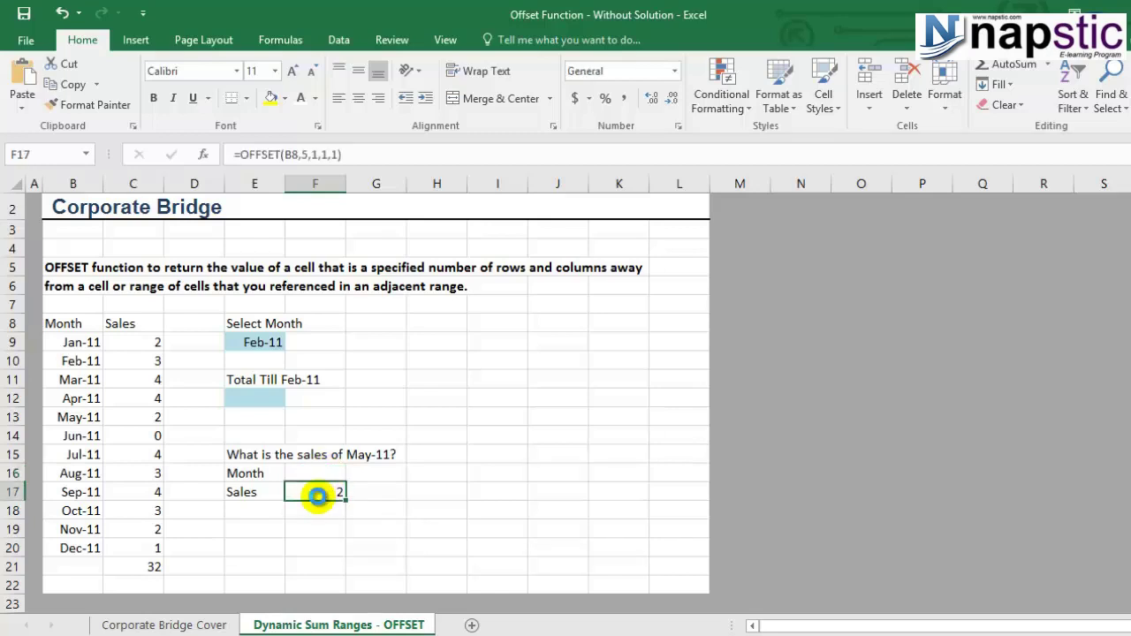
key("ctrl+c")
left_click(318, 478)
key("ctrl+v")
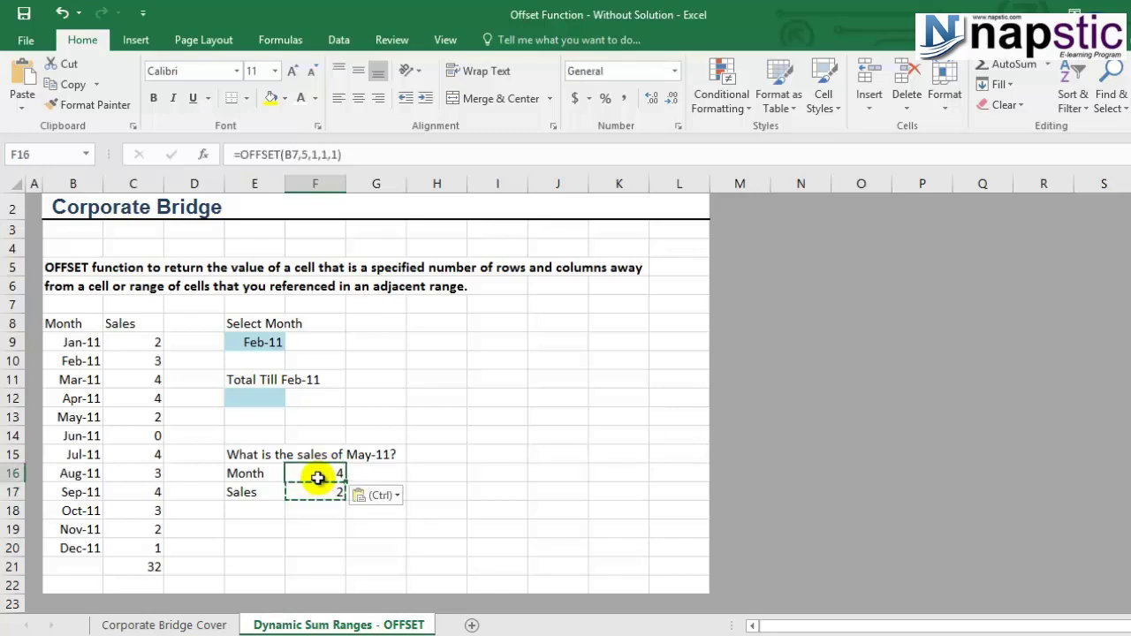
key("Escape")
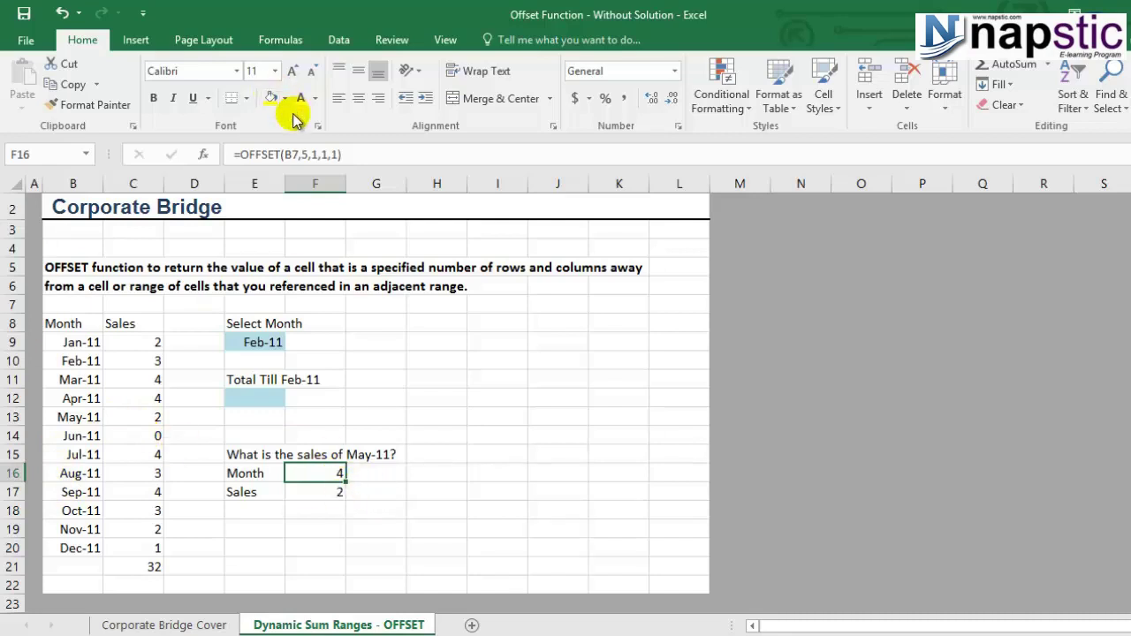
Change the reference argument of the OFFSET formula in the Month answer cell F16 to B8
left_click(299, 154)
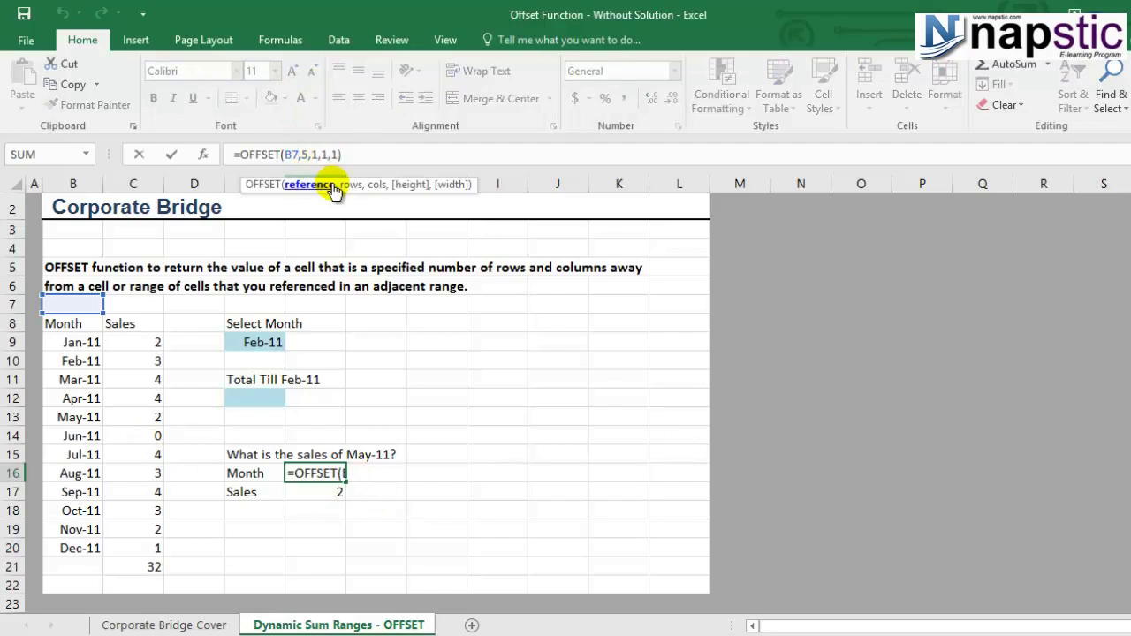
key("BackSpace")
type("8")
left_click(473, 533)
left_click(307, 473)
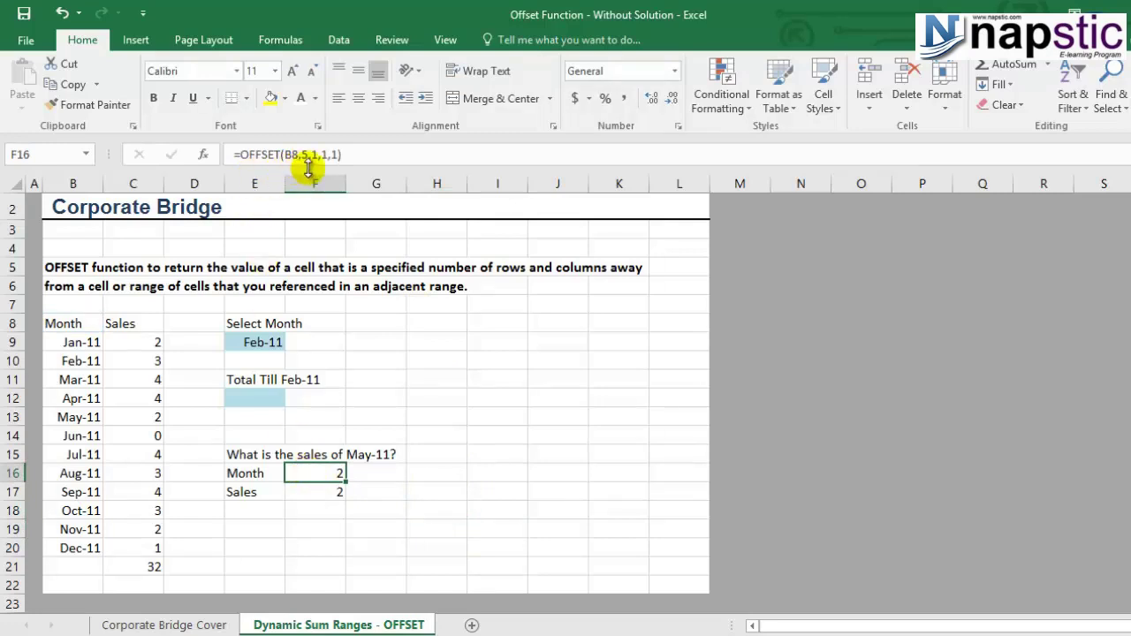
Set the cols argument of the OFFSET formula in F16 to 0 so it reads =OFFSET(B8,5,0,1,1)
double_click(343, 469)
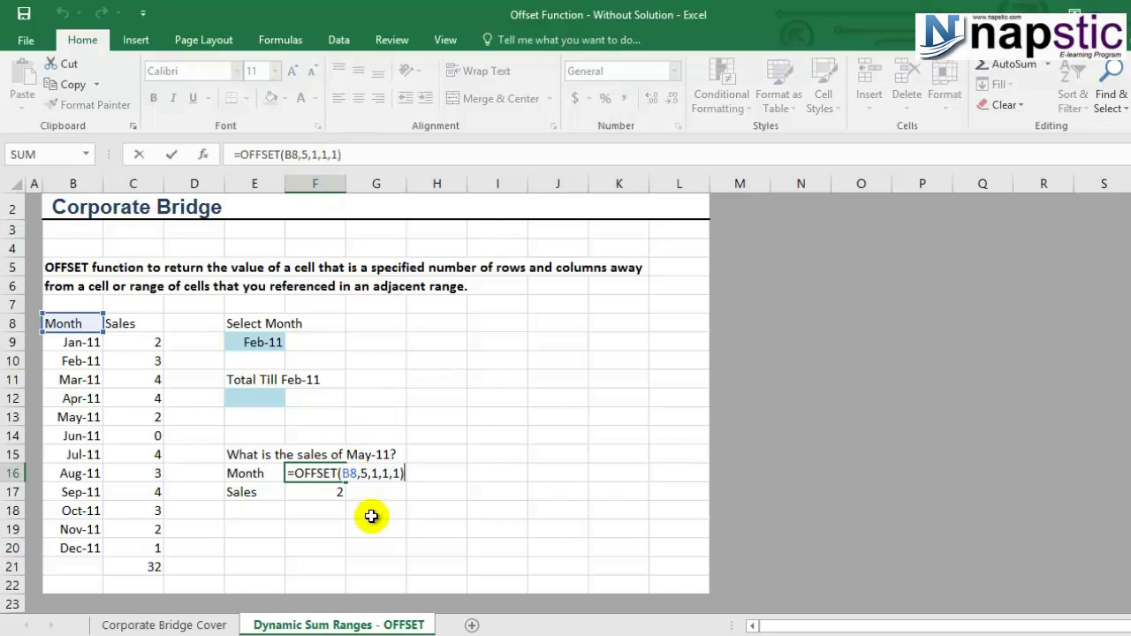
left_click(332, 476)
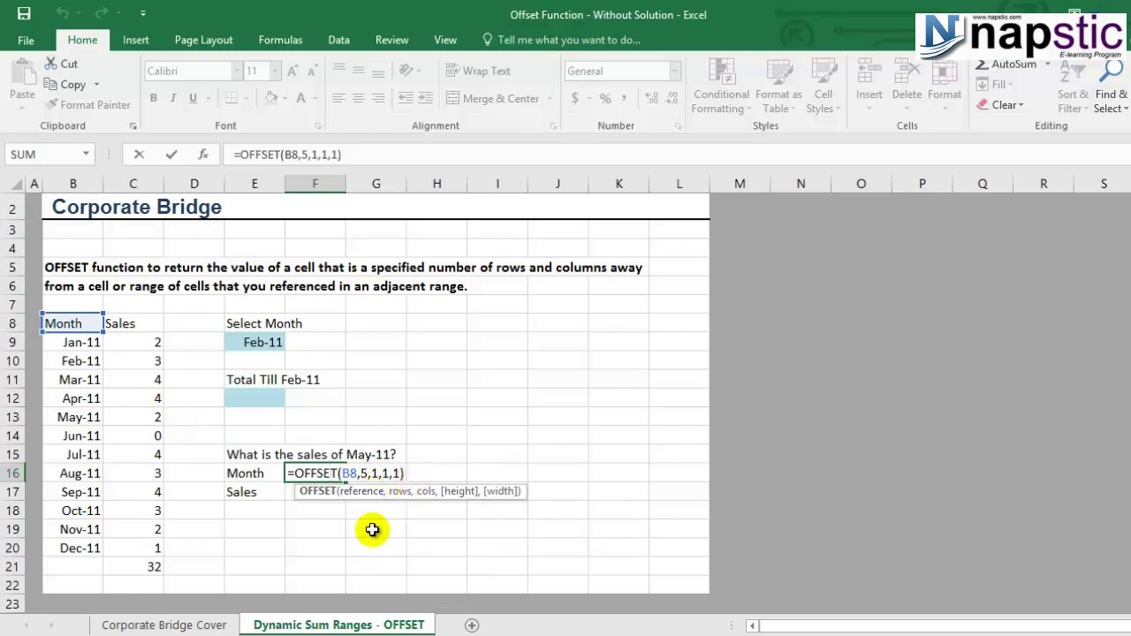
left_click(376, 474)
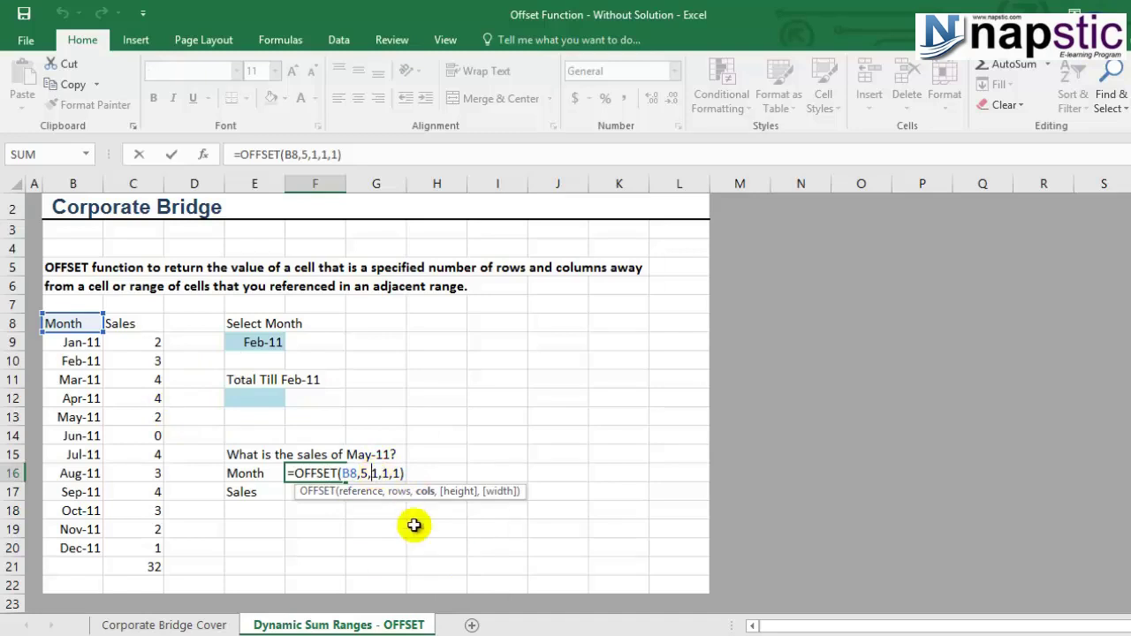
key("BackSpace")
type("0")
key("Return")
key("Up")
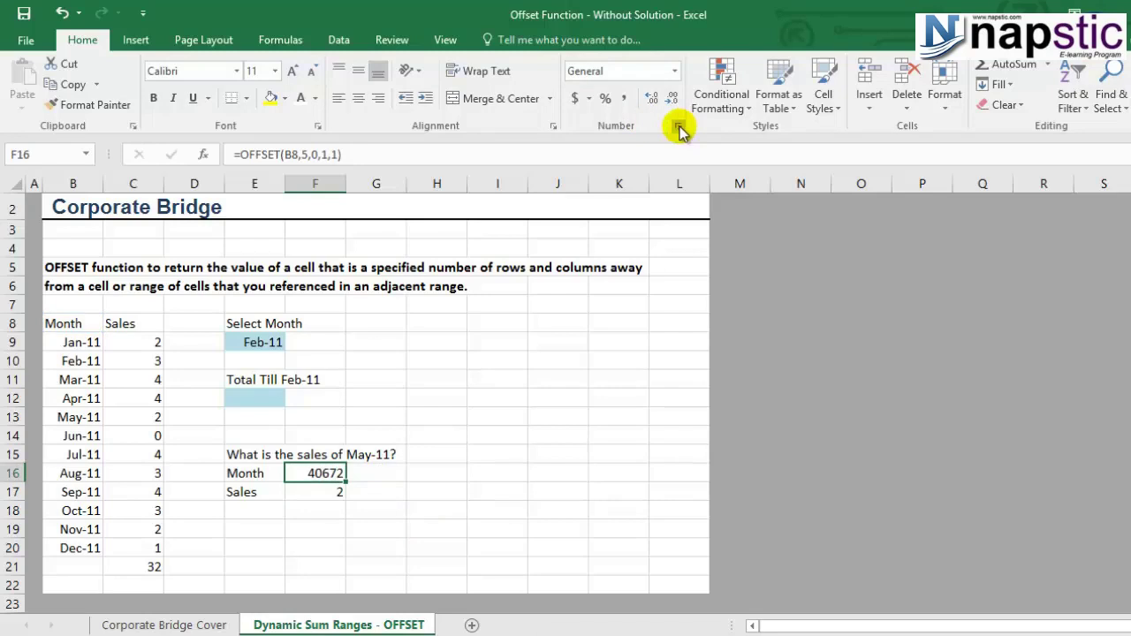
Format F16 as a date with day, abbreviated month and two-digit year, and check F16 and F17 against the May-11 row
left_click(675, 70)
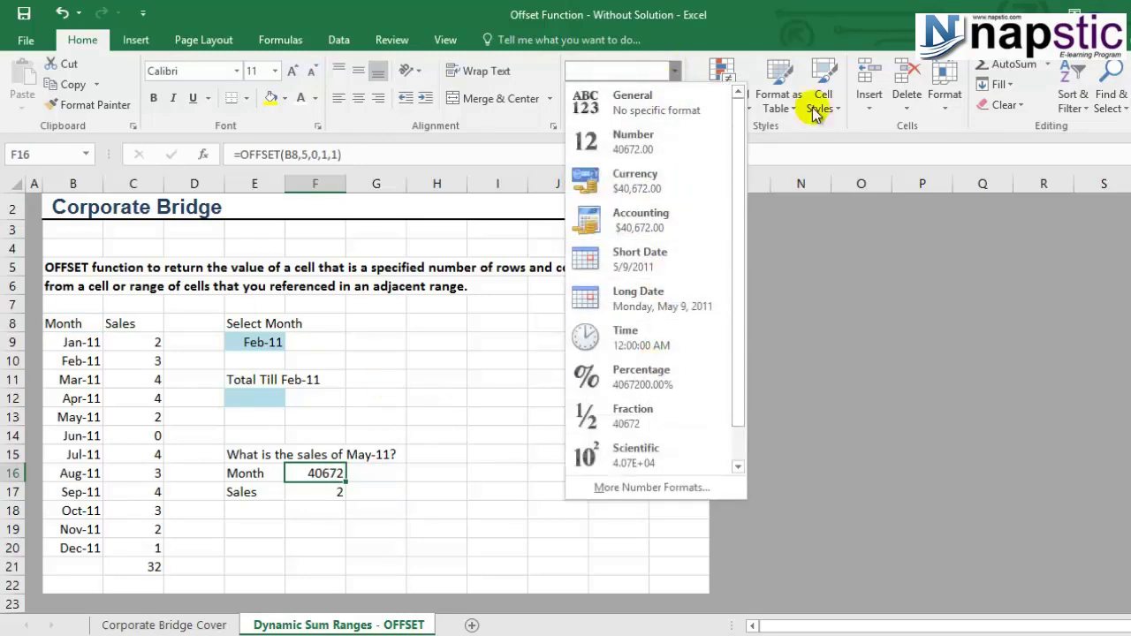
left_click(647, 266)
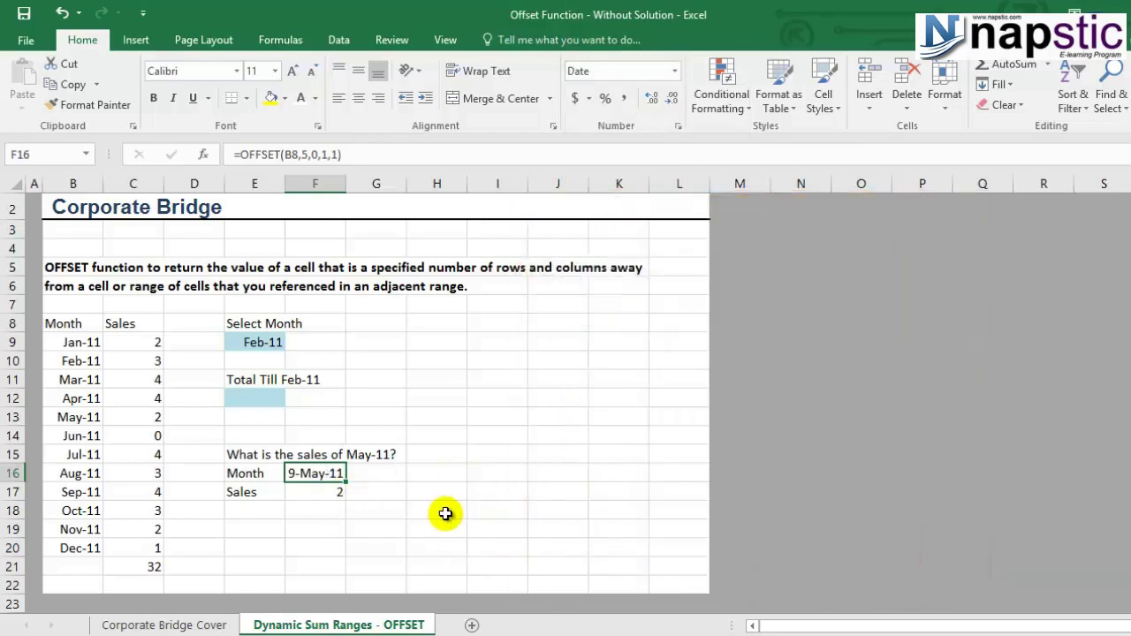
left_click(350, 511)
left_click(321, 493)
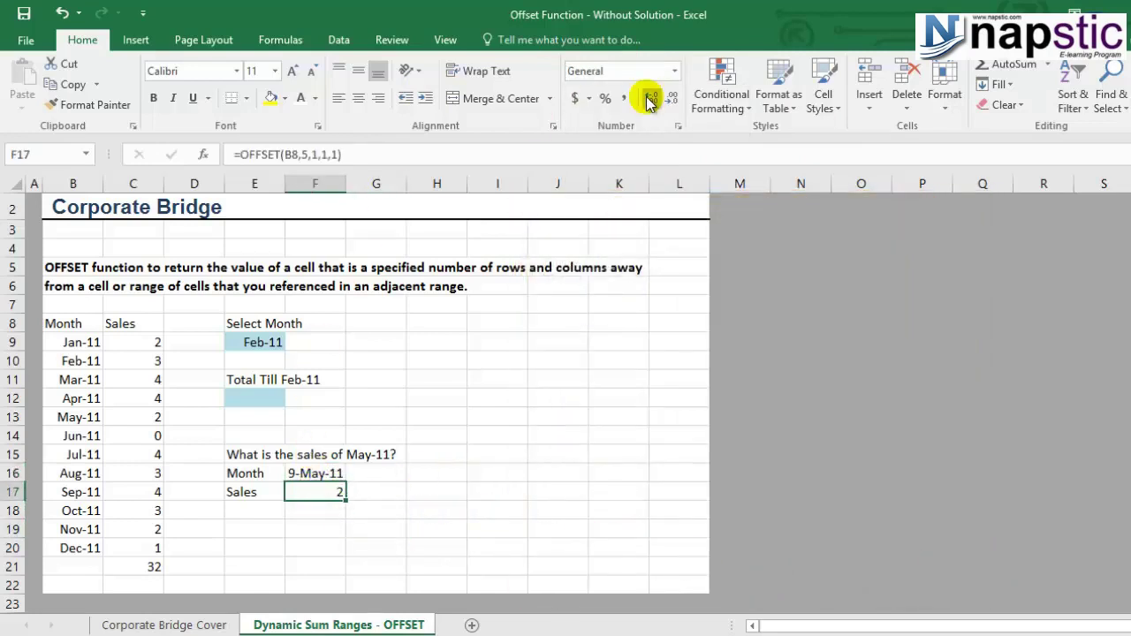
left_click(320, 475)
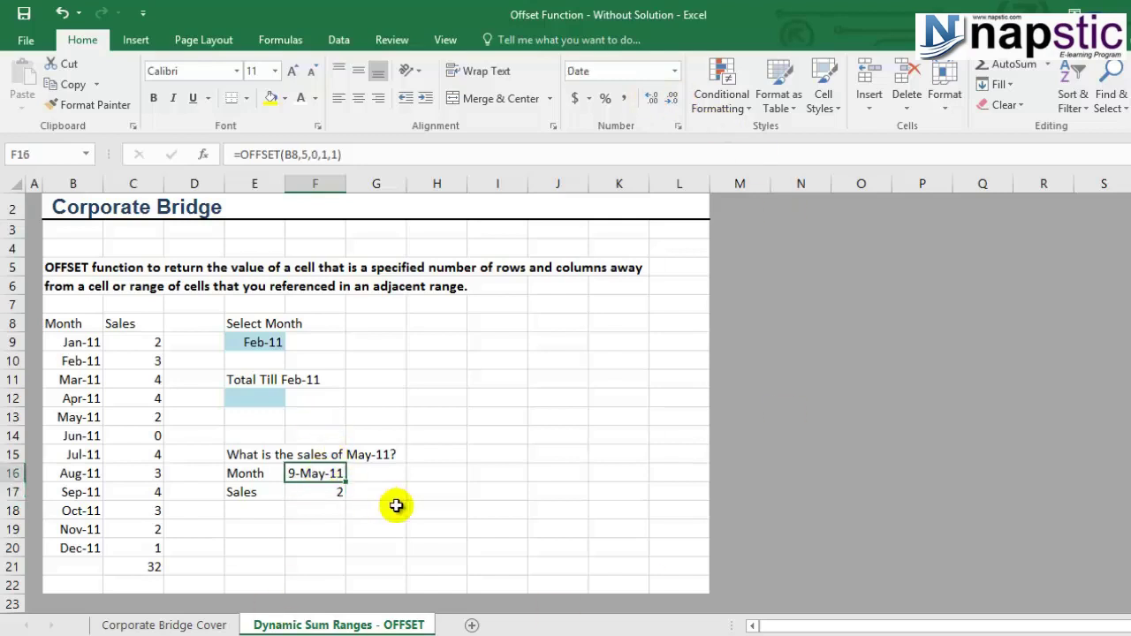
left_click(82, 417)
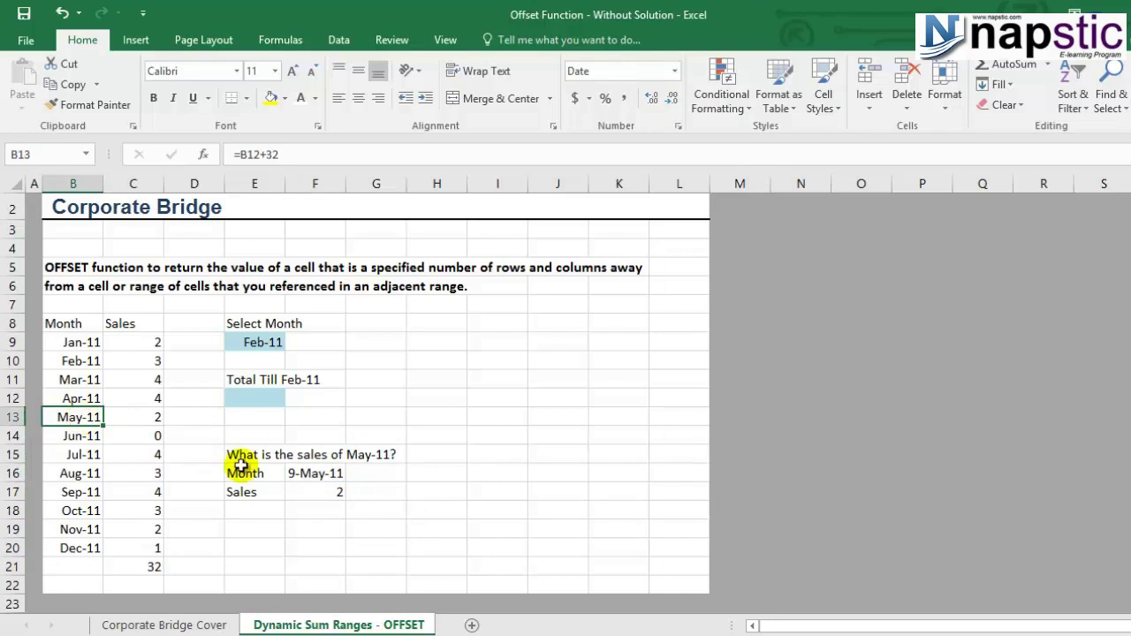
left_click(333, 488)
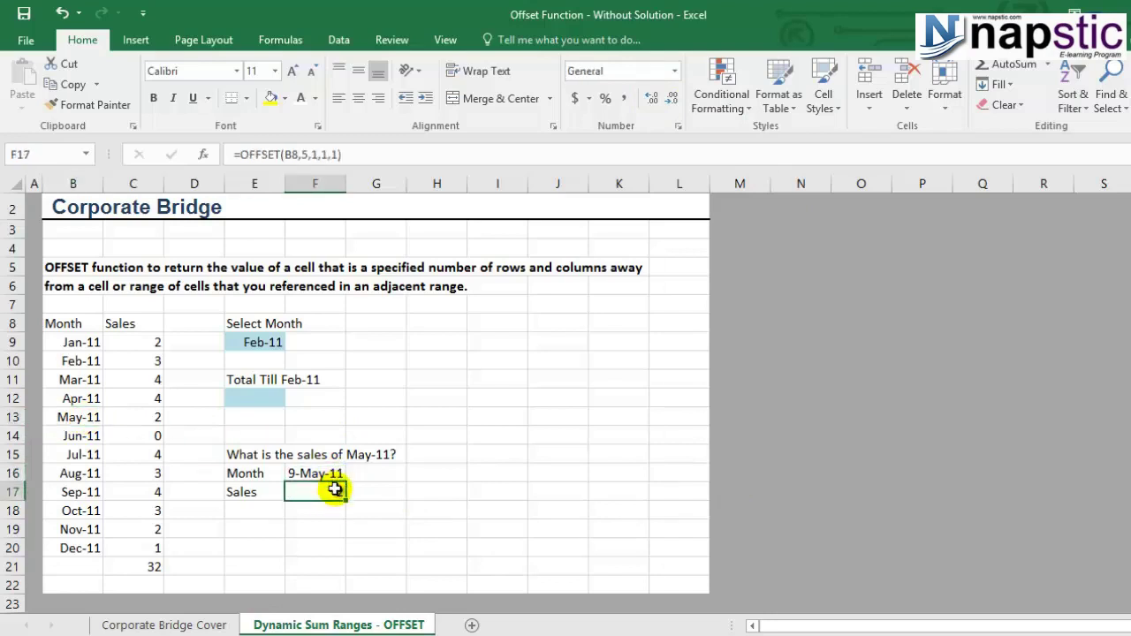